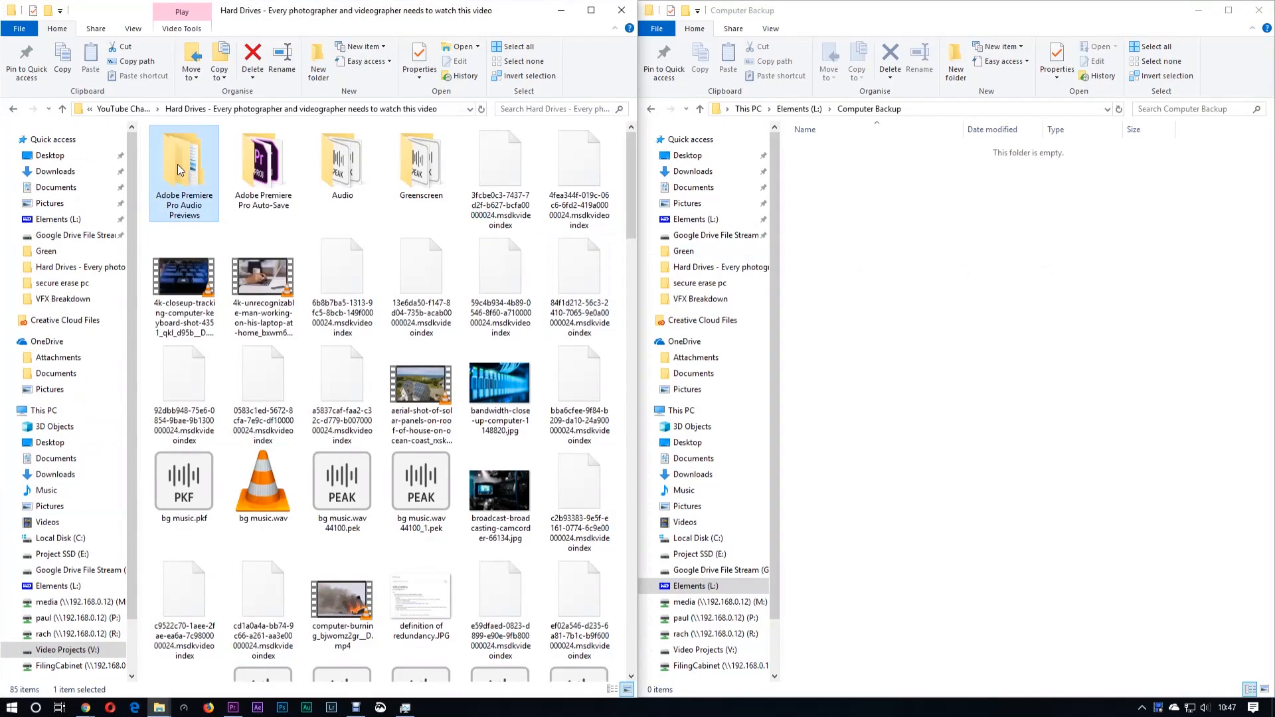
# Step: Select all 85 items in the Hard Drives video folder and copy them into Computer Backup on Elements (L:)
pyautogui.hotkey('ctrl', 'a')
pyautogui.moveTo(917, 271); pyautogui.dragTo(919, 273)
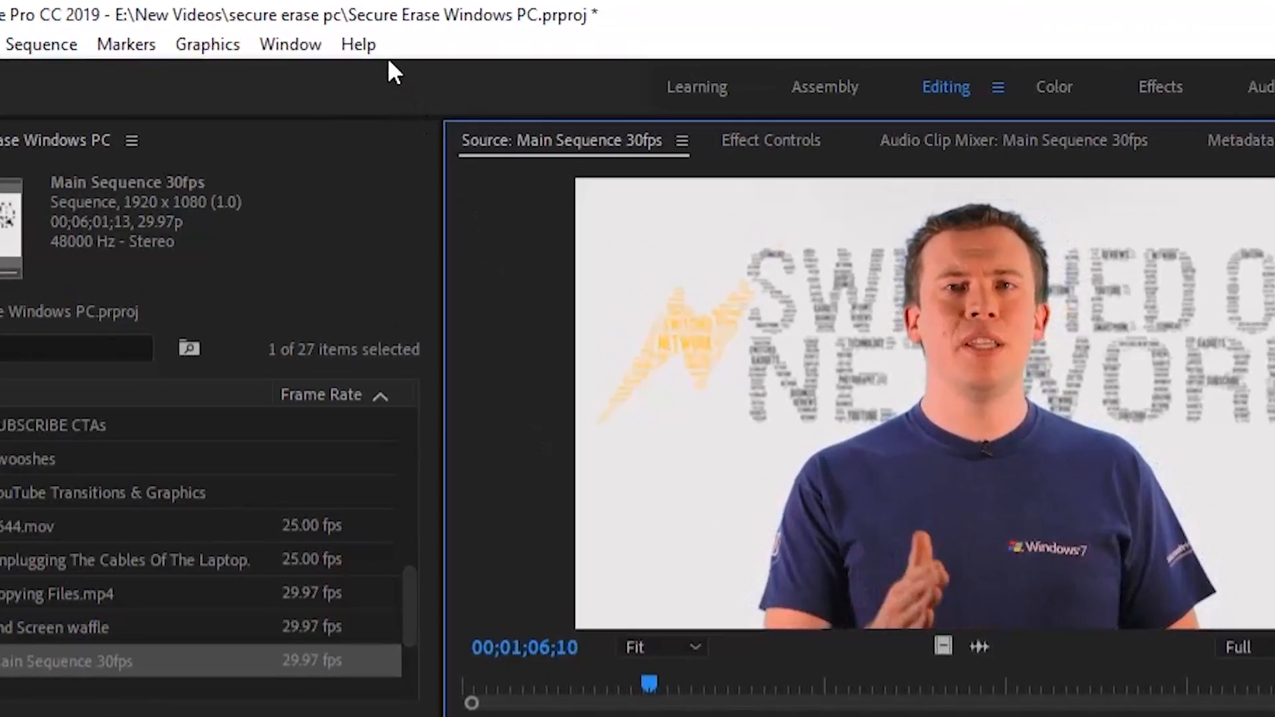
# Step: Reveal the Help menu options in Premiere Pro, including Sign Out of the Adobe account
pyautogui.click(359, 44)
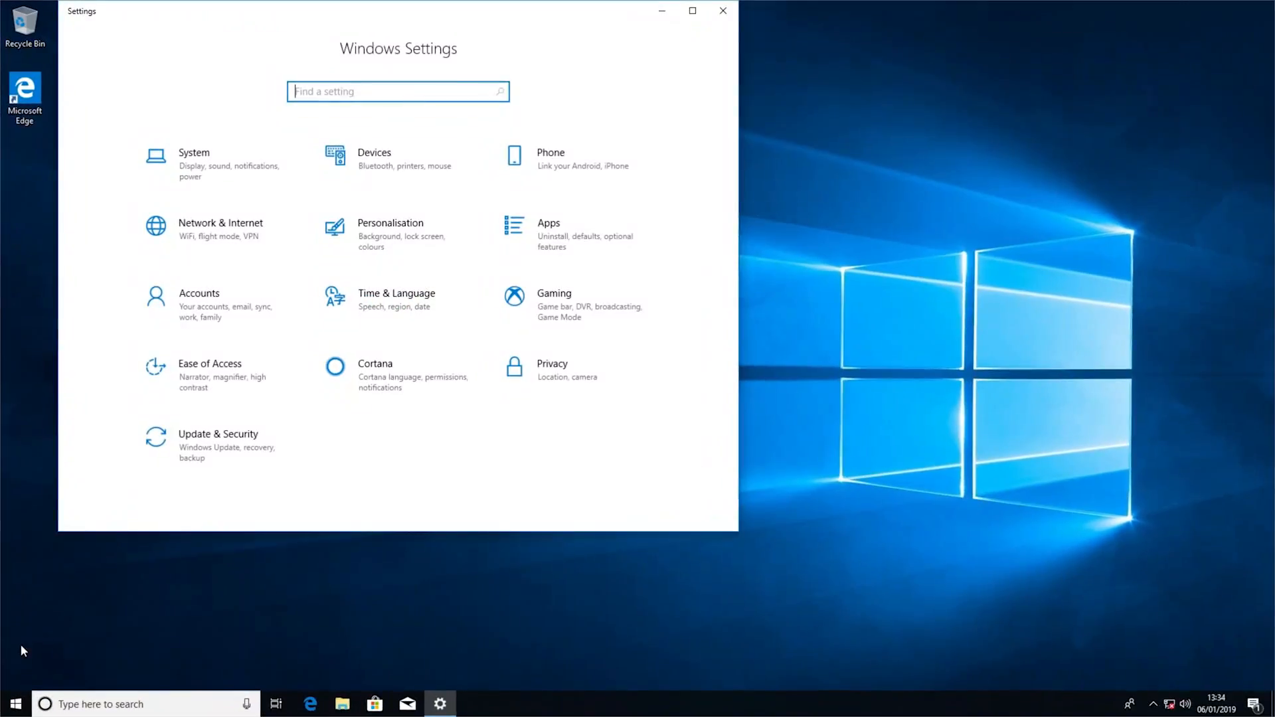
# Step: Navigate Update & Security > Recovery and begin Reset this PC, reaching the keep-or-remove choice
pyautogui.click(253, 479)
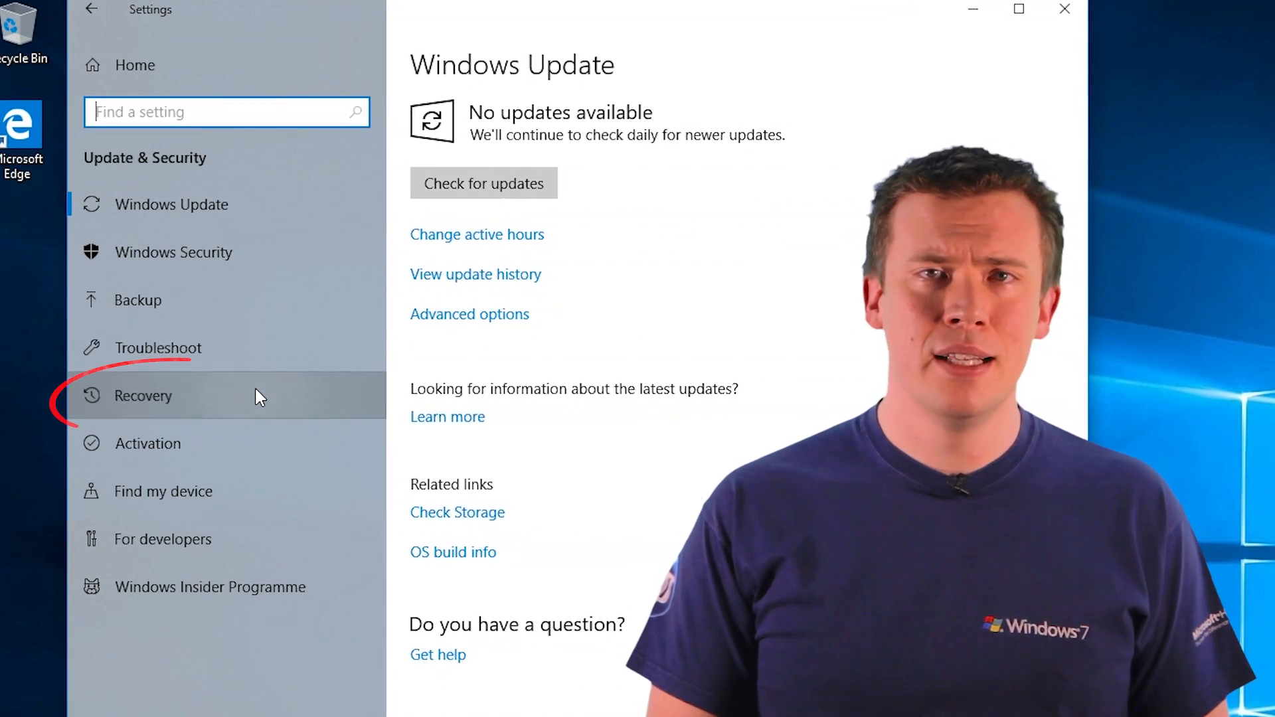
pyautogui.click(256, 387)
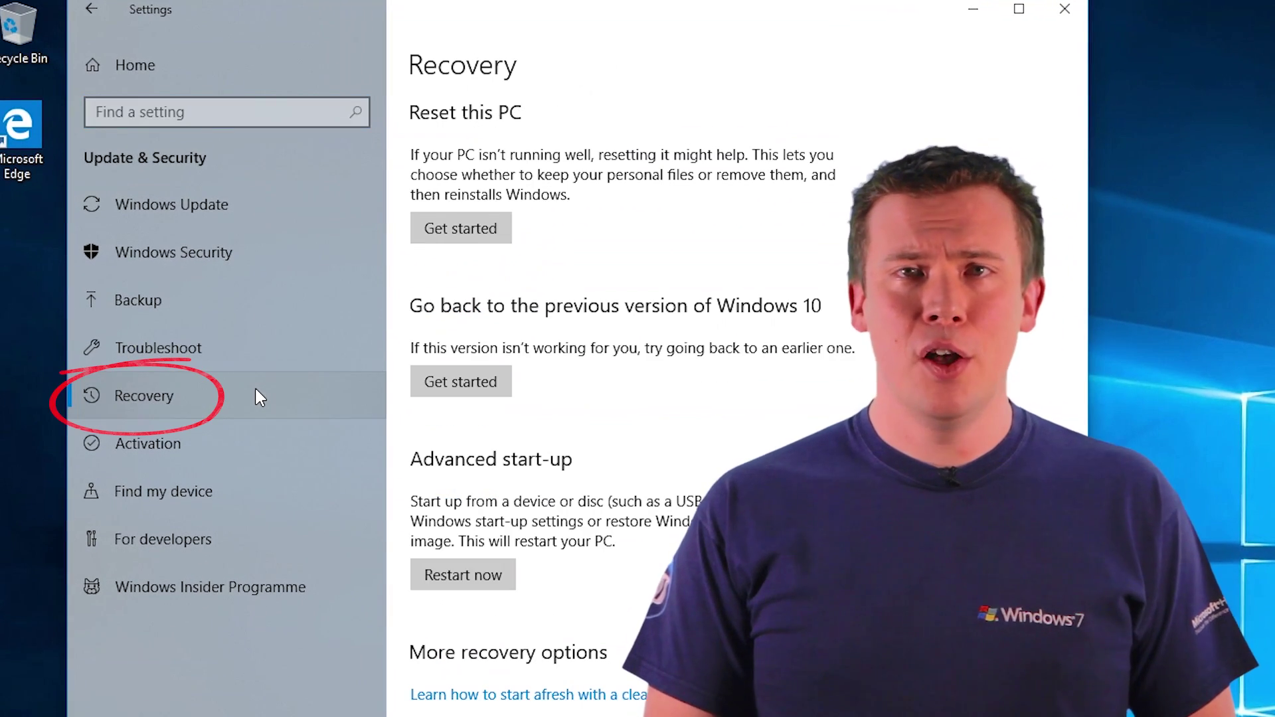
pyautogui.click(487, 234)
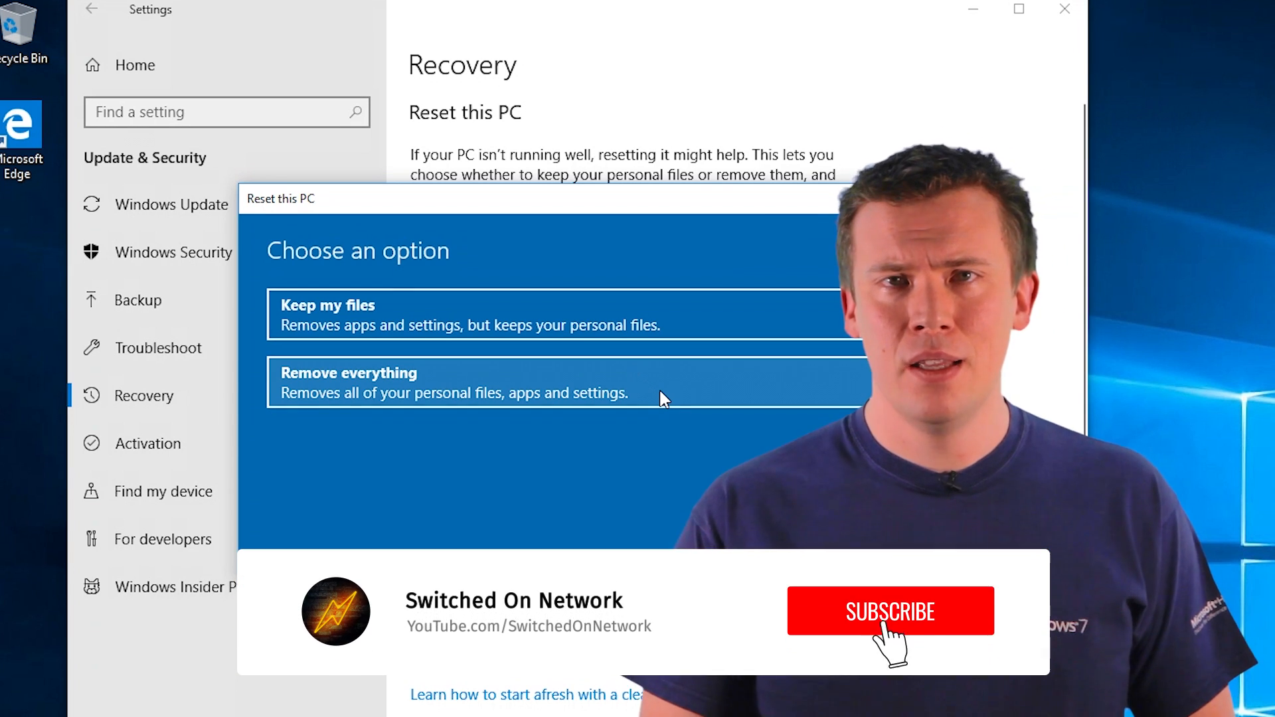
# Step: Choose Remove everything, then Remove files and clean the drive, reaching the upgrade warning
pyautogui.click(659, 387)
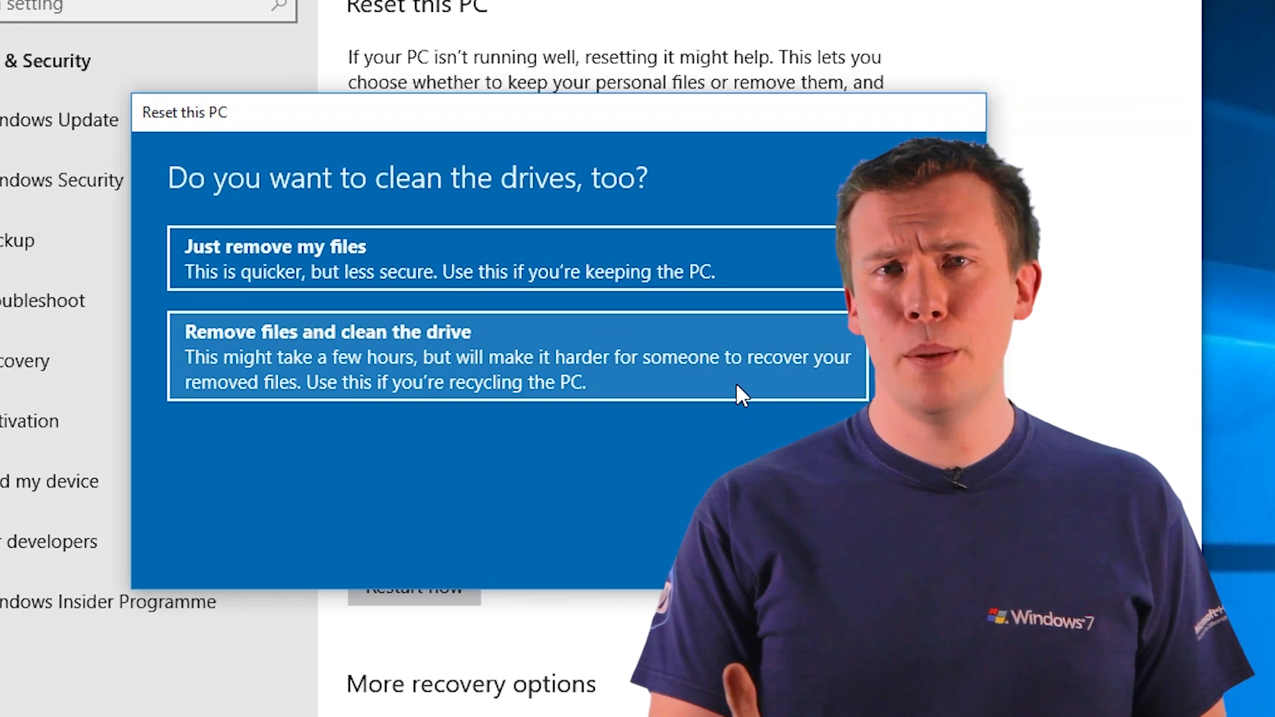
pyautogui.click(735, 379)
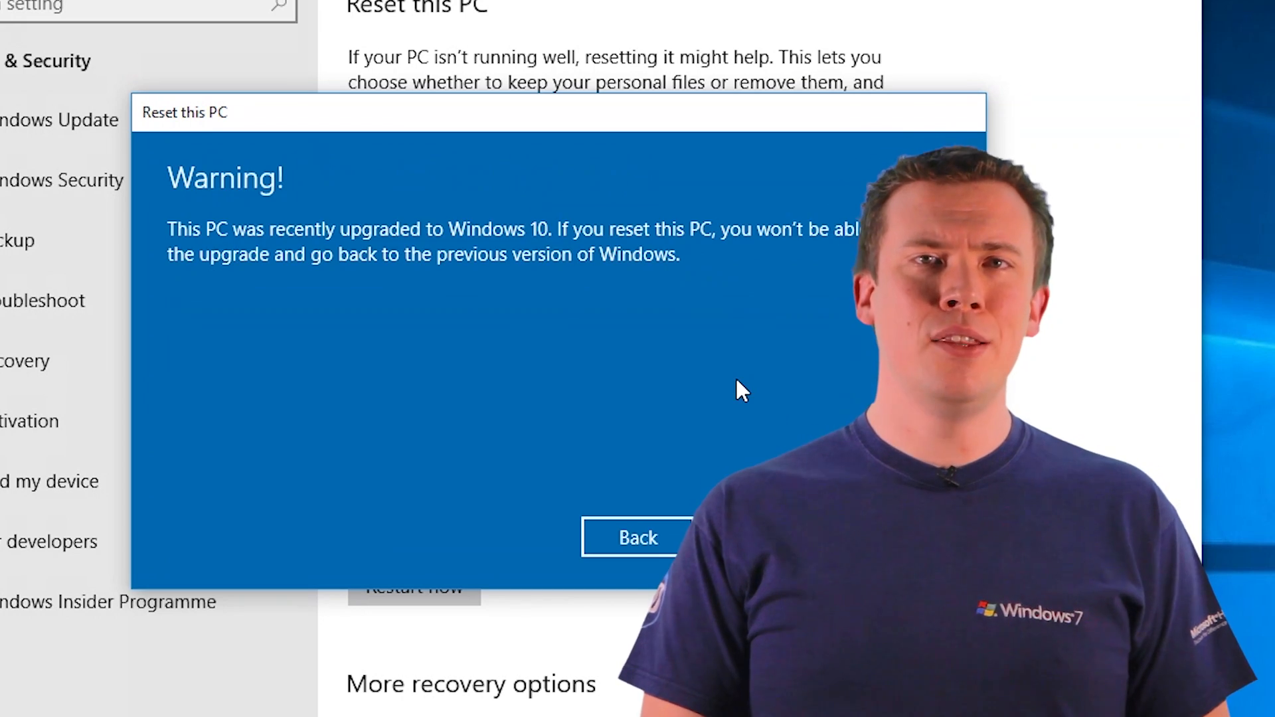